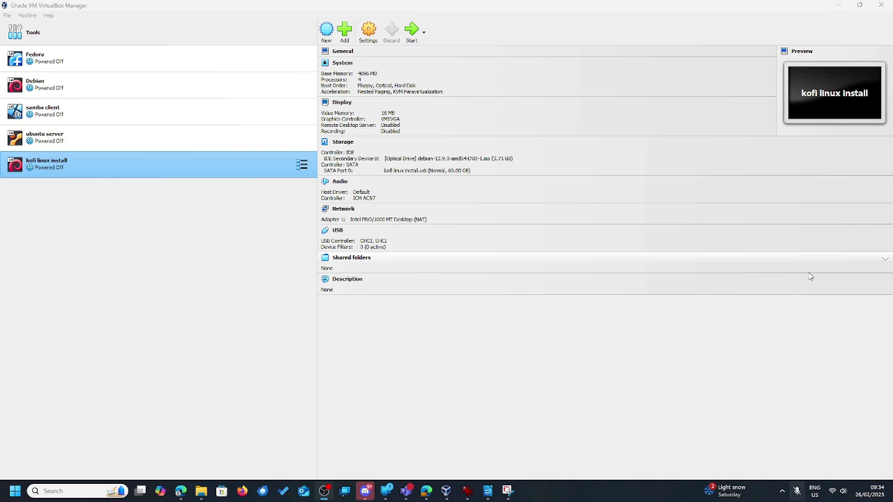
# - Start the selected virtual machine and launch Debian's Graphical install, dismissing the keyboard capture and mouse integration notices
pyautogui.click(412, 30)
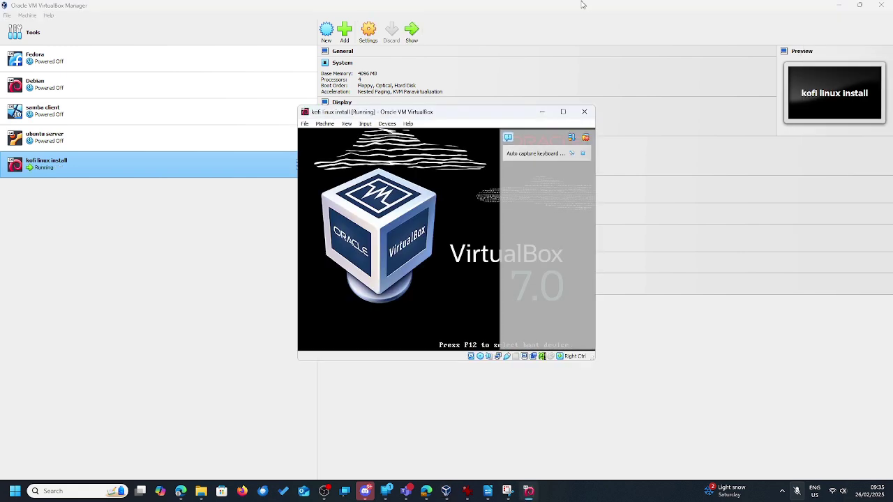
pyautogui.click(584, 153)
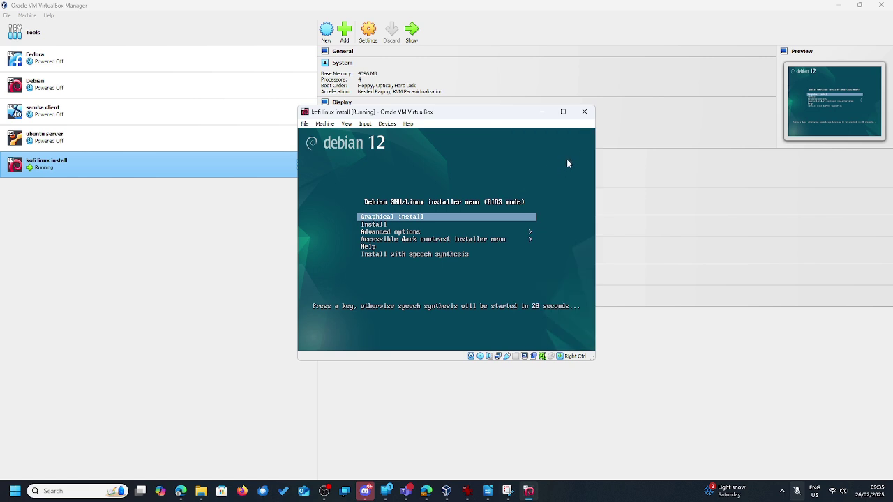
pyautogui.press('Return')
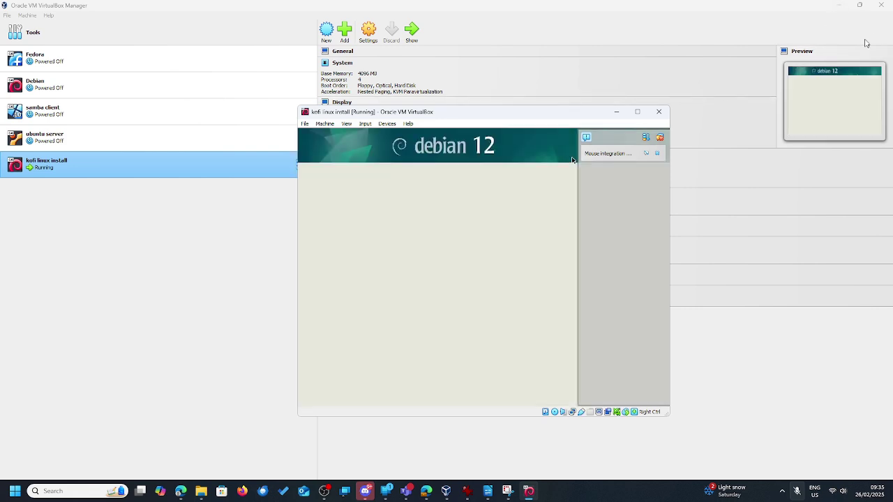
pyautogui.click(657, 153)
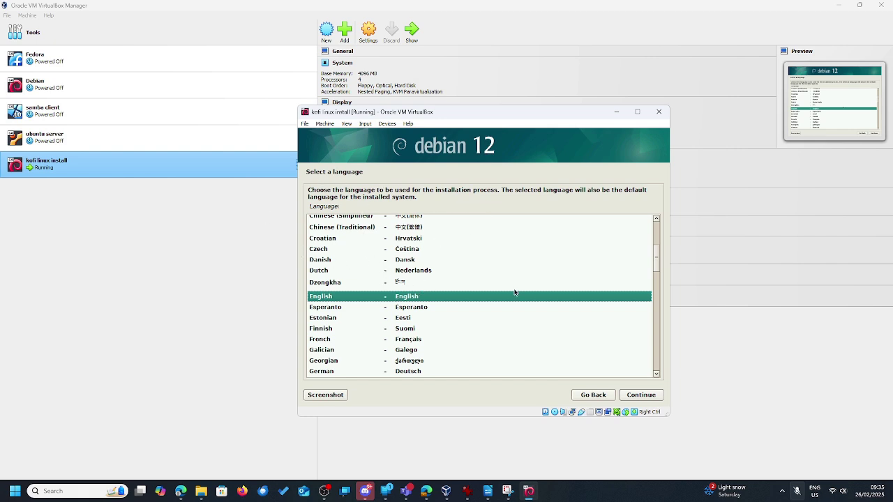
# - Set the installer's language to English, the location to Canada and the keymap to American English
pyautogui.click(644, 395)
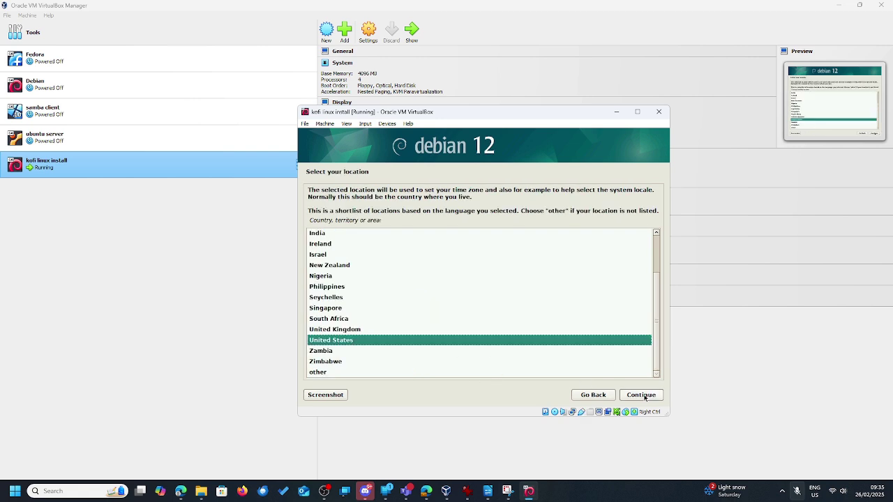
pyautogui.scroll(3, 539, 314)
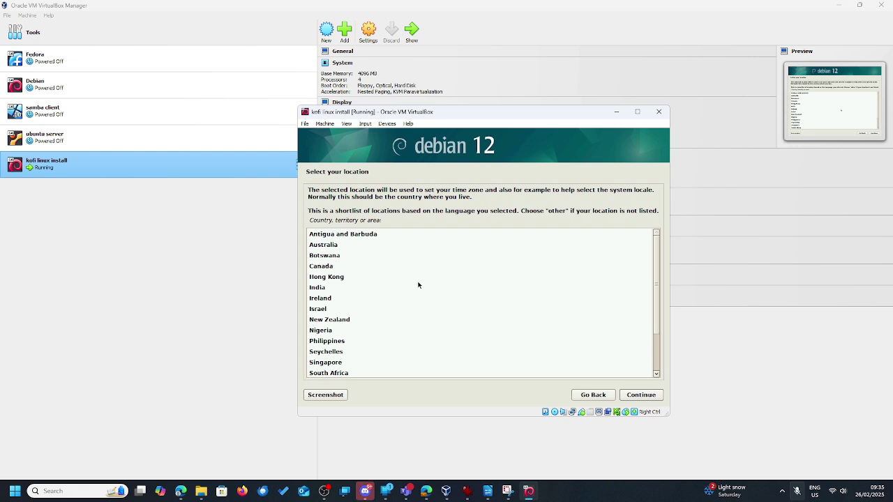
pyautogui.click(335, 268)
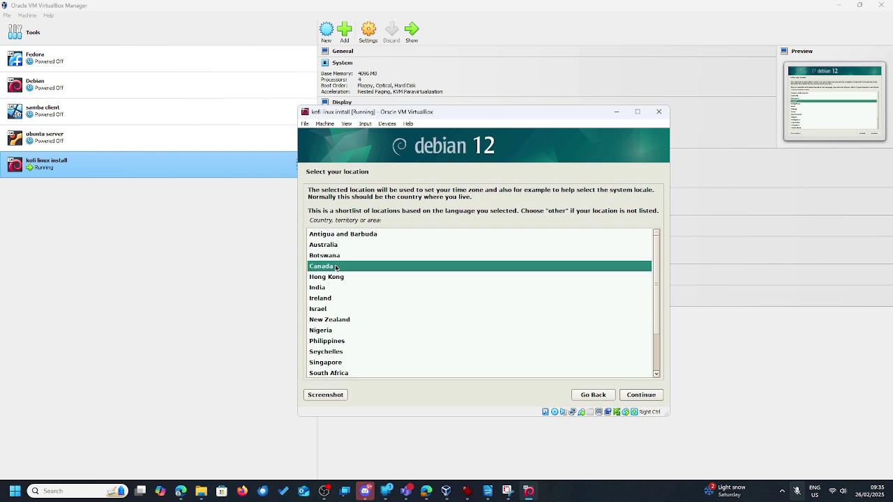
pyautogui.click(650, 396)
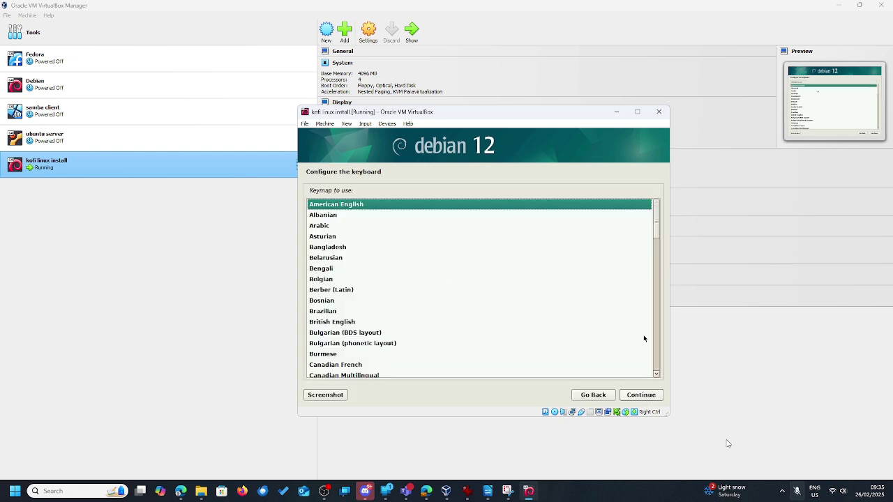
pyautogui.click(657, 399)
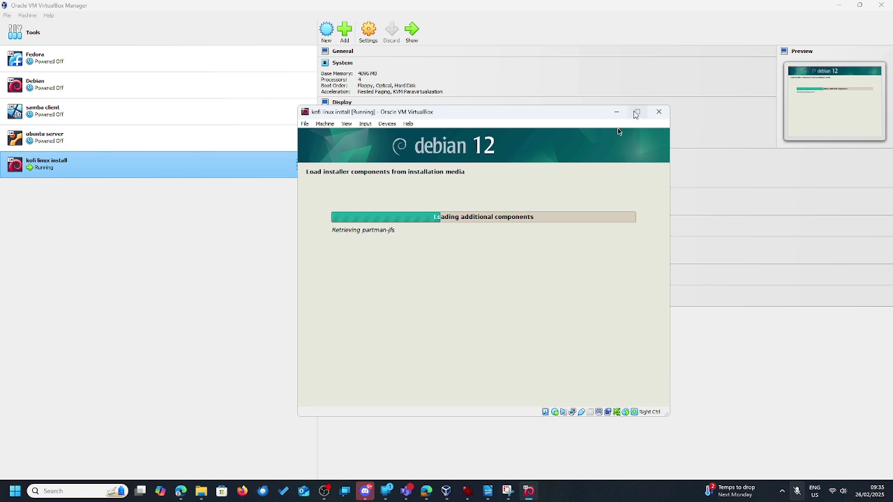
# - Maximize the virtual machine window and switch it to full-screen mode
pyautogui.moveTo(635, 114)
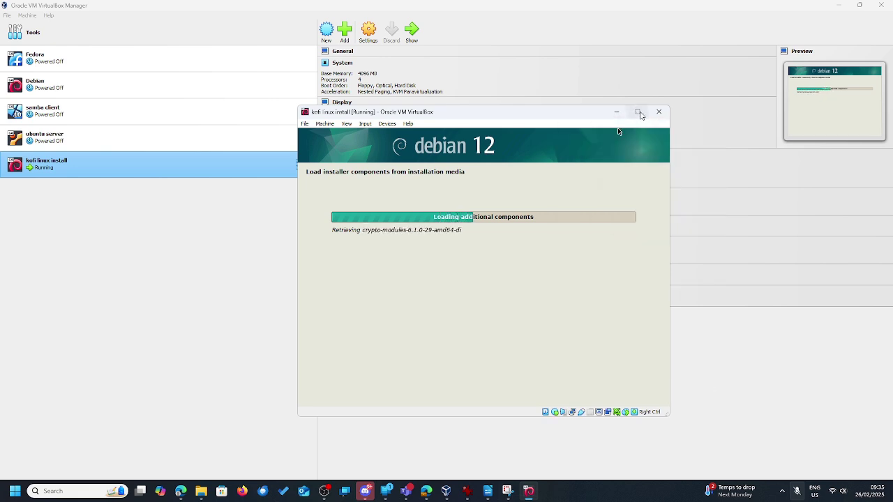
pyautogui.click(638, 112)
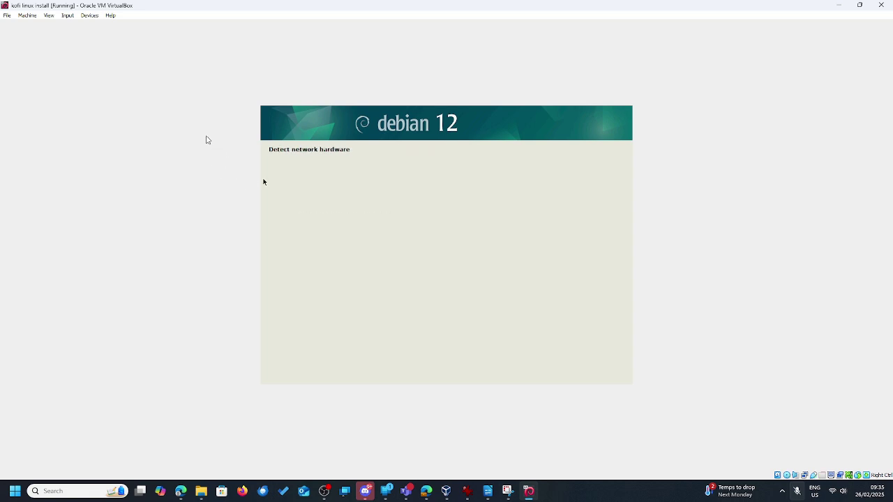
pyautogui.click(48, 15)
pyautogui.click(57, 25)
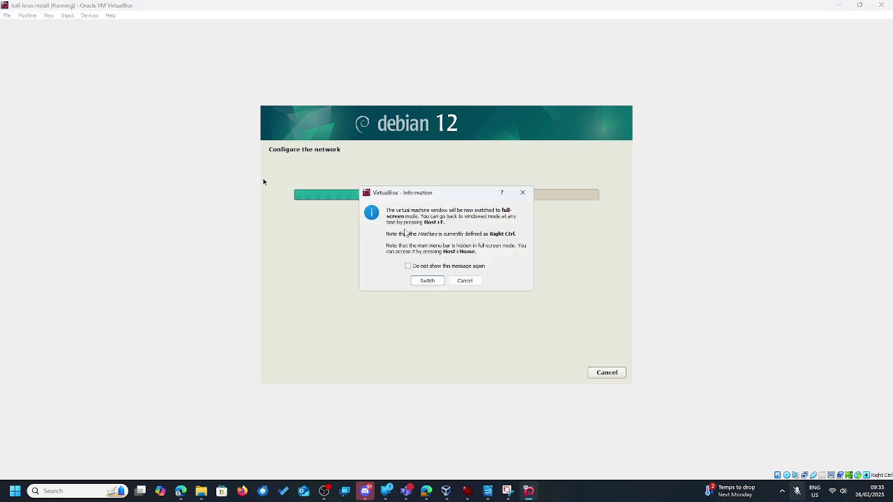
pyautogui.click(427, 281)
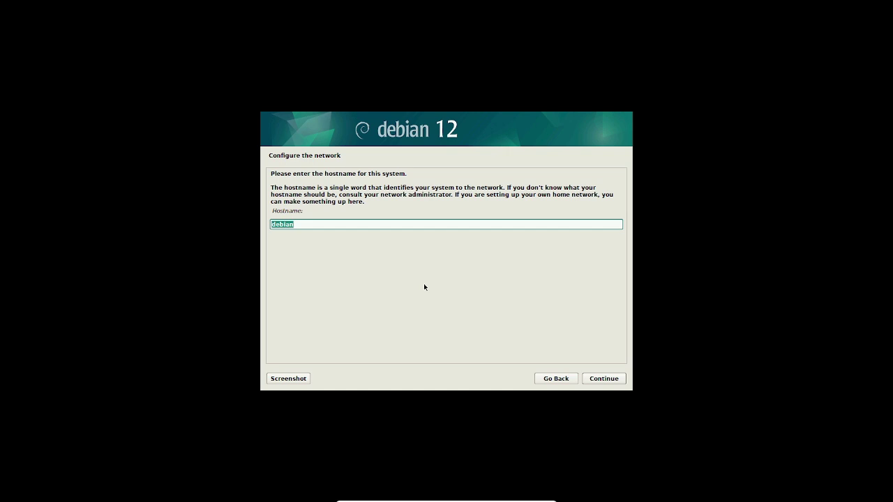
# - Set the system's hostname to Constellation and leave the root password empty
pyautogui.write('Constellation')
pyautogui.click(616, 379)
pyautogui.click(616, 379)
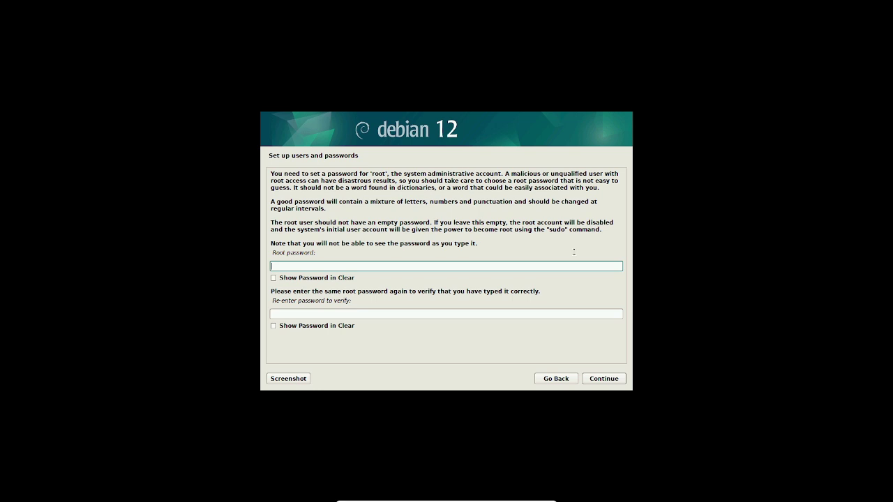
pyautogui.click(609, 383)
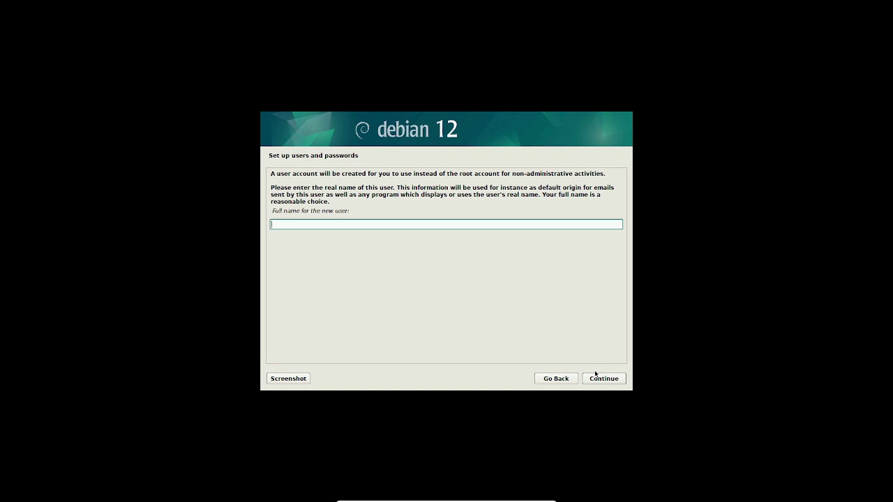
pyautogui.write('Taggart')
pyautogui.press('BackSpace')
pyautogui.press('BackSpace')
pyautogui.press('BackSpace')
pyautogui.press('BackSpace')
pyautogui.press('BackSpace')
pyautogui.press('BackSpace')
pyautogui.press('BackSpace')
pyautogui.write('Evilobiwankenobia')
pyautogui.press('BackSpace')
pyautogui.press('BackSpace')
pyautogui.press('BackSpace')
pyautogui.press('BackSpace')
pyautogui.press('BackSpace')
pyautogui.press('BackSpace')
pyautogui.press('BackSpace')
pyautogui.press('BackSpace')
pyautogui.press('BackSpace')
pyautogui.press('BackSpace')
pyautogui.press('BackSpace')
pyautogui.press('BackSpace')
pyautogui.press('BackSpace')
pyautogui.press('BackSpace')
pyautogui.press('BackSpace')
pyautogui.press('BackSpace')
# - Enter the new user's full name and accept the proposed account username
pyautogui.write('Obi-wan')
pyautogui.click(599, 382)
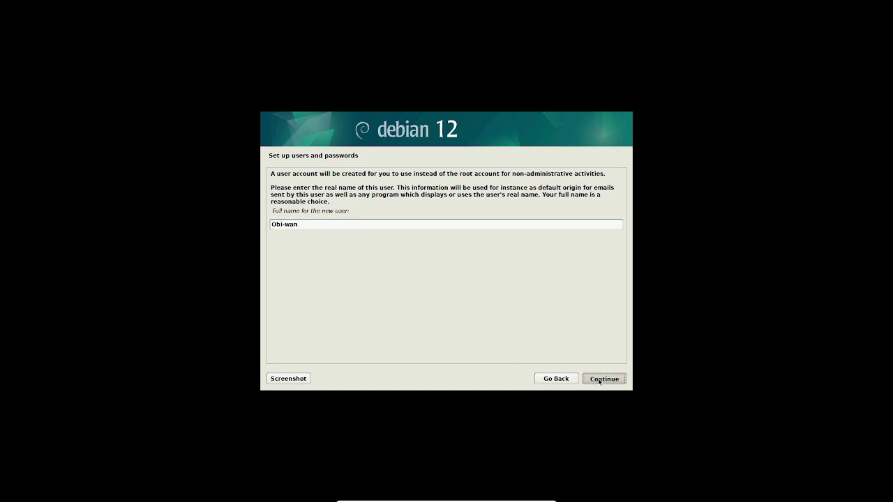
pyautogui.click(599, 382)
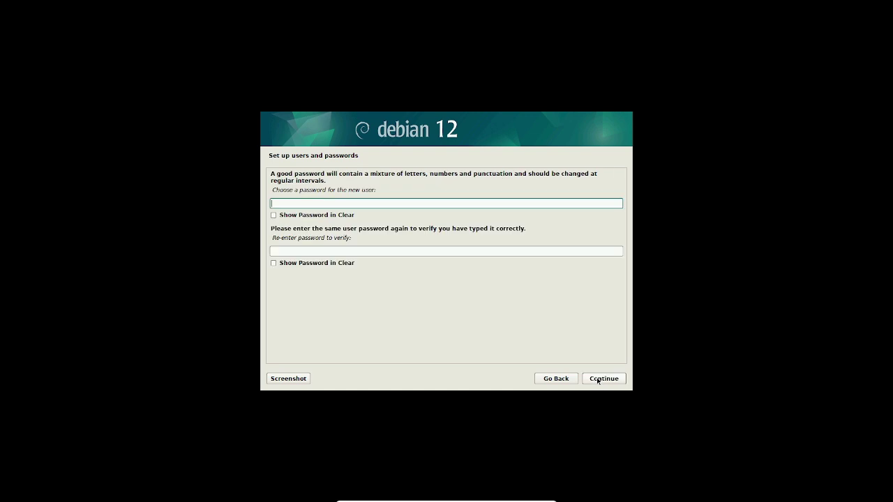
# - Enter the new user's password, repeat it for verification and submit it
pyautogui.write('●●●●●●●●●●●')
pyautogui.press('Tab')
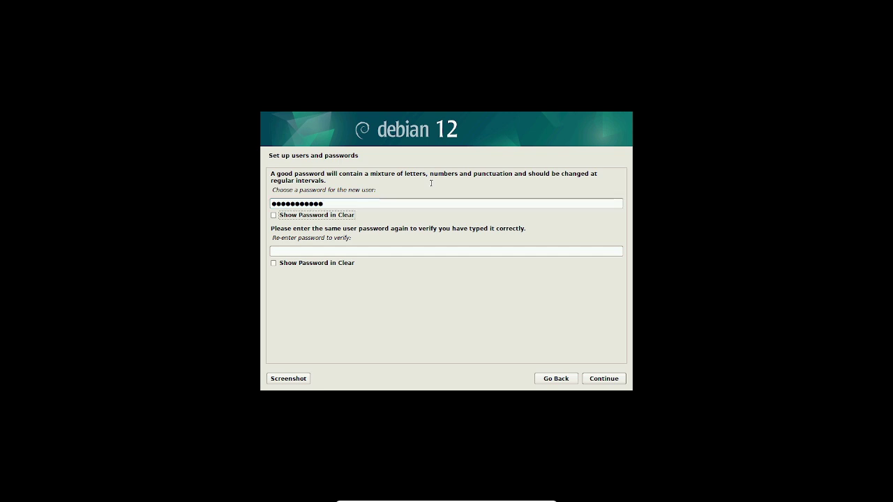
pyautogui.press('Tab')
pyautogui.write('●●●●●●●●')
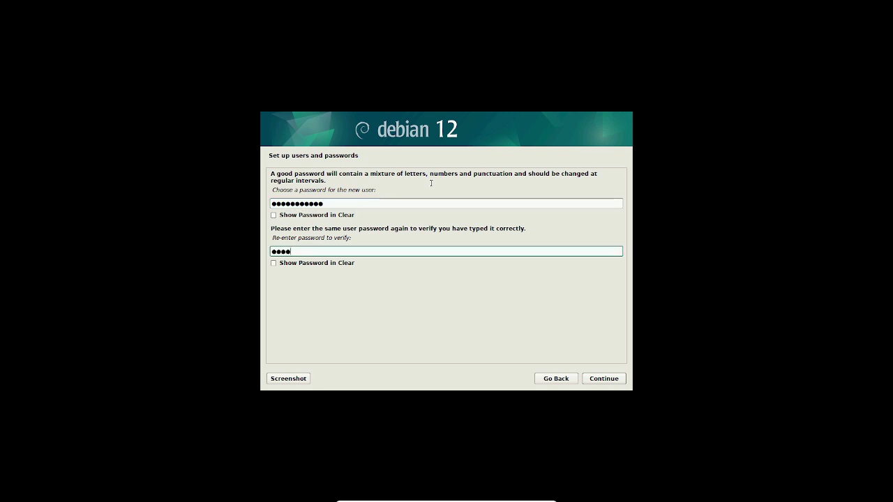
pyautogui.write('●●●●')
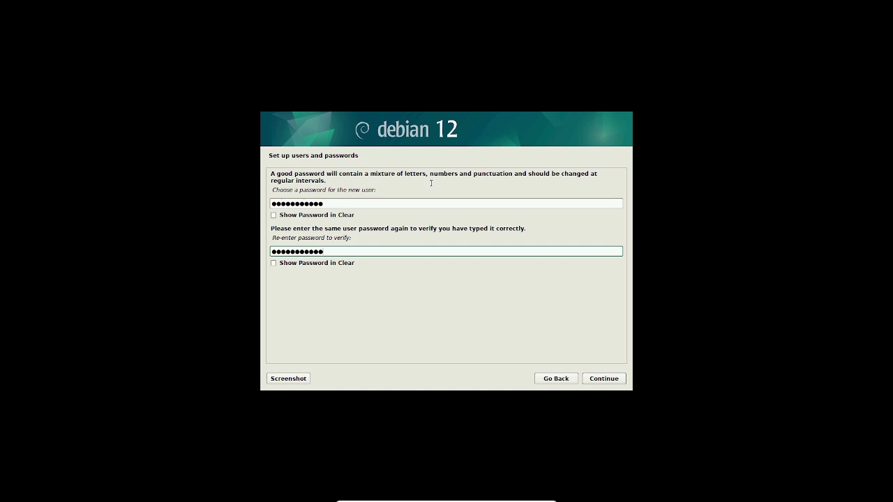
pyautogui.click(609, 379)
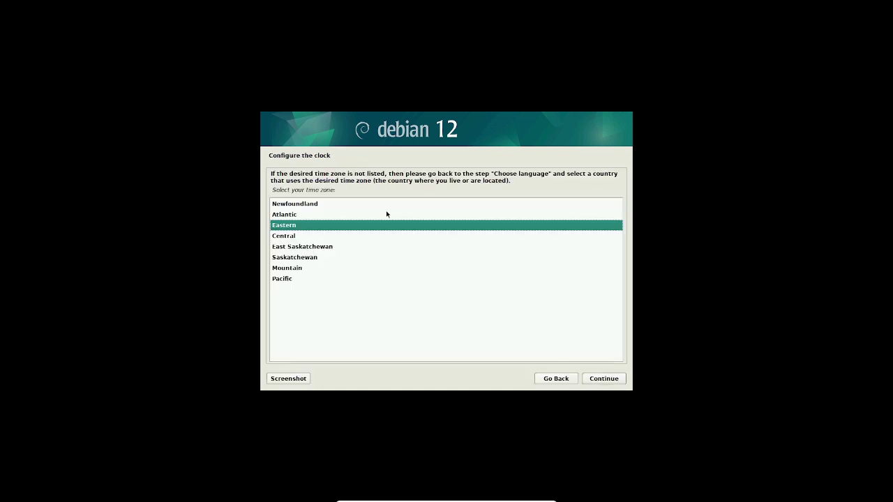
# - Set the system clock's time zone to Atlantic
pyautogui.click(357, 219)
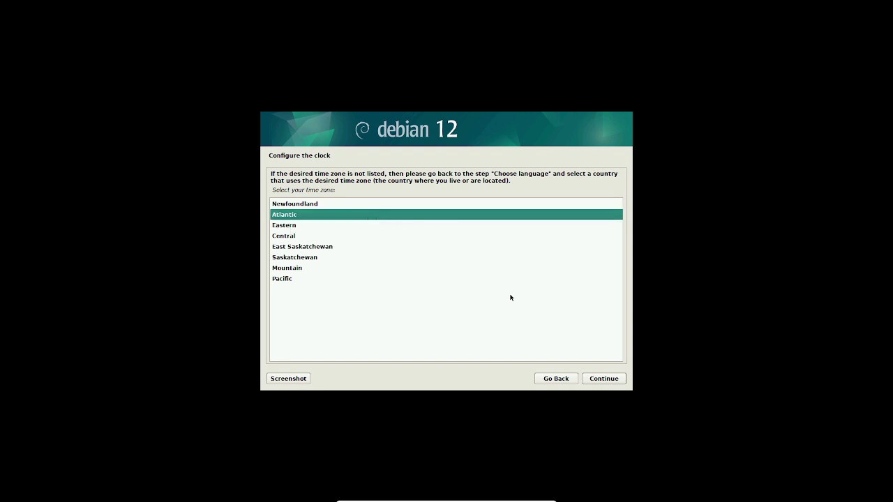
pyautogui.click(623, 382)
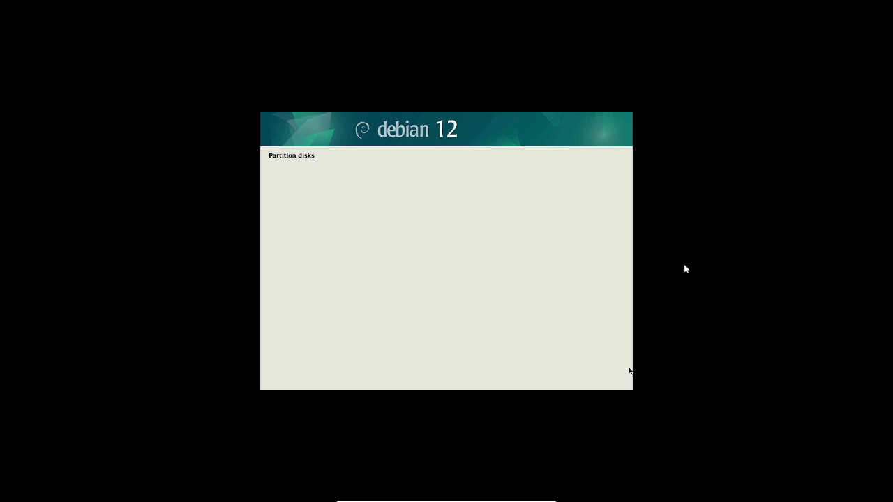
# - Select the virtual hard disk for partitioning and apply the Separate /home partition scheme
pyautogui.click(615, 377)
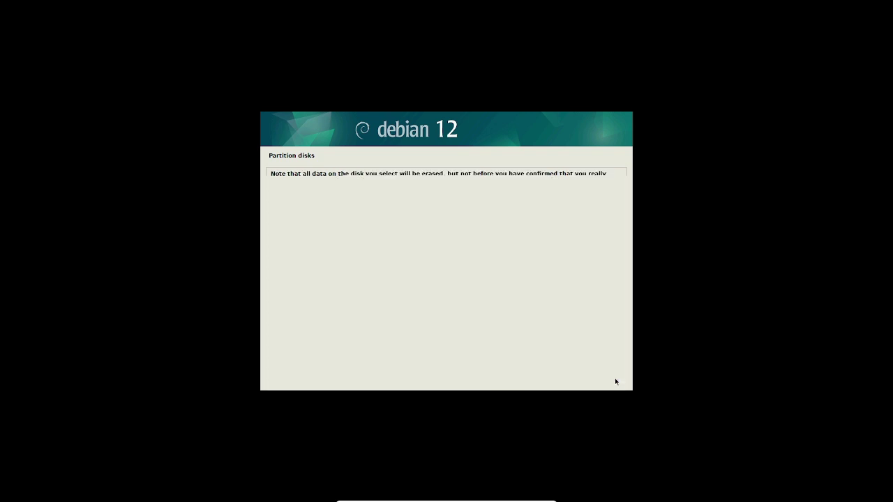
pyautogui.click(616, 380)
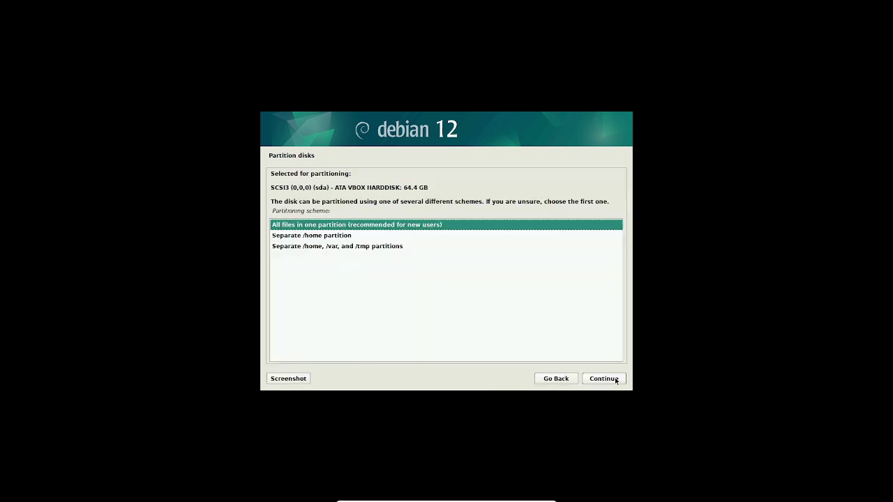
pyautogui.click(337, 238)
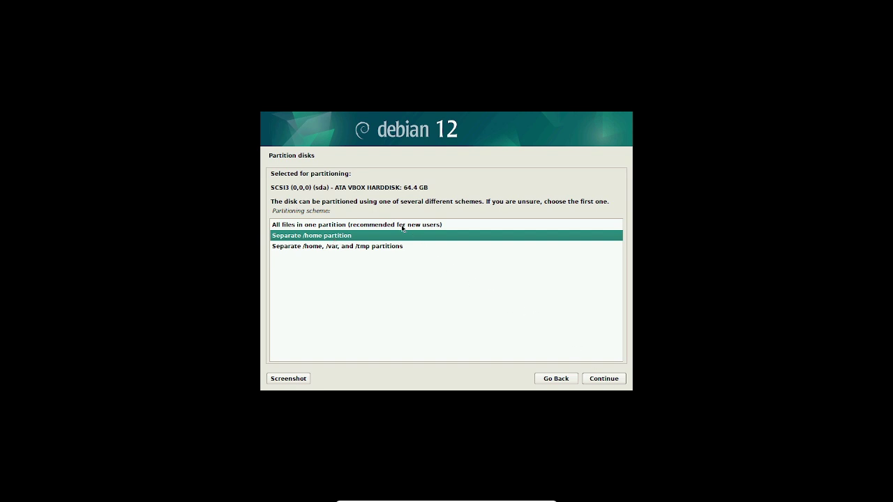
pyautogui.click(326, 226)
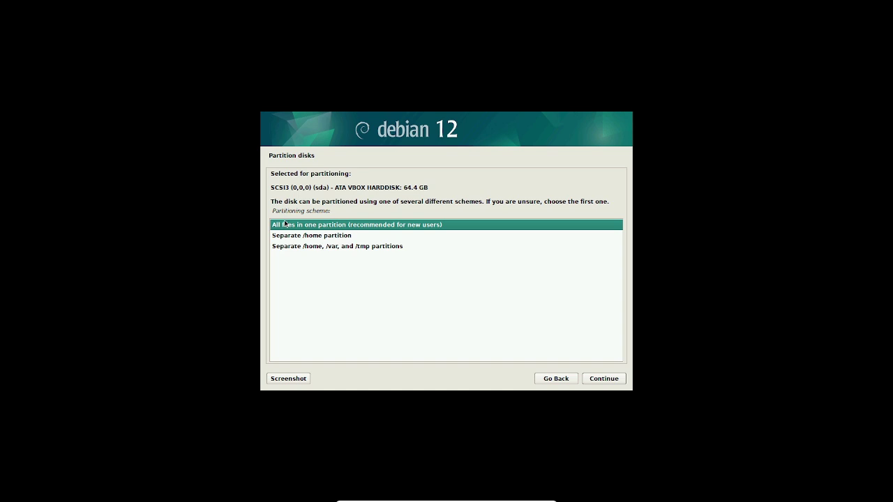
pyautogui.click(329, 239)
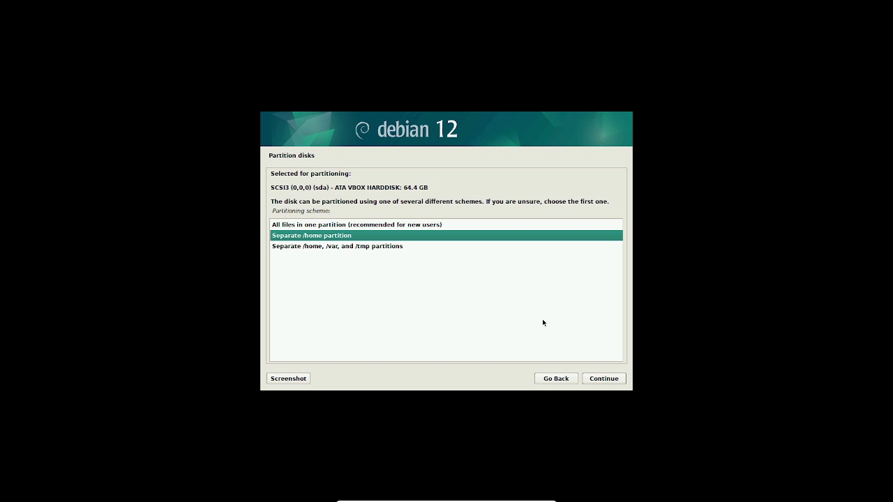
pyautogui.click(608, 379)
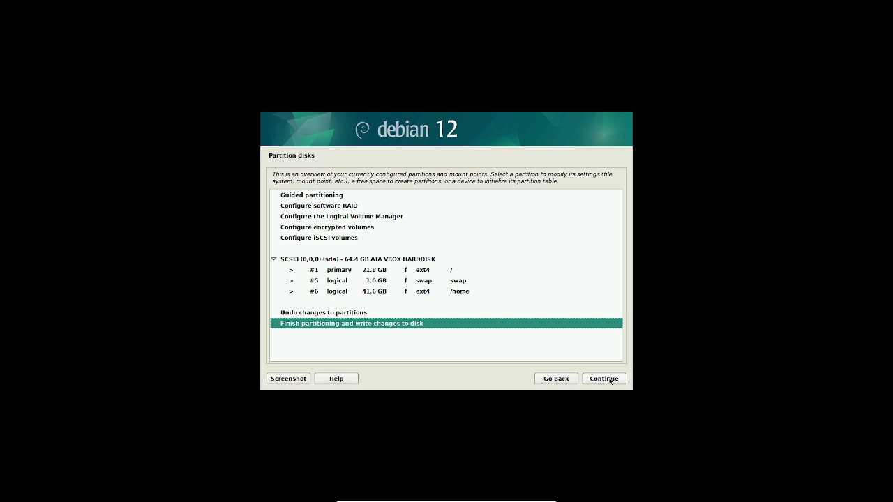
# - Finish partitioning and approve writing the changes to the disk
pyautogui.click(610, 379)
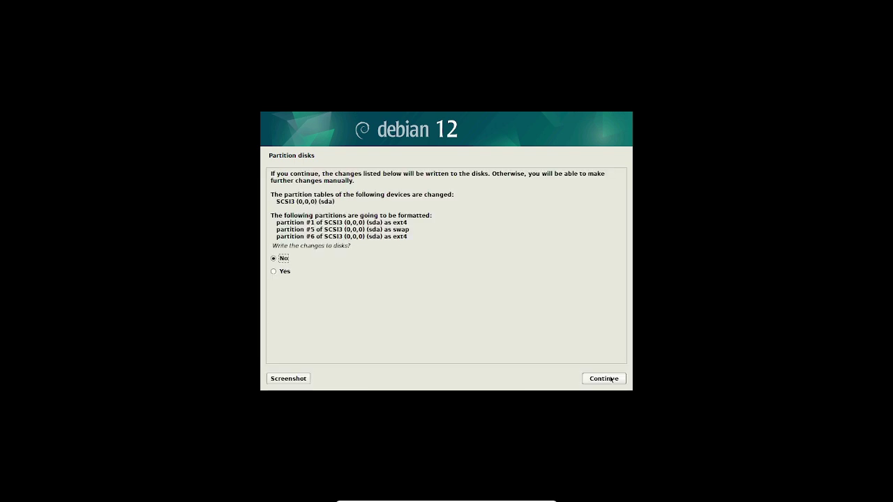
pyautogui.click(273, 271)
pyautogui.click(592, 379)
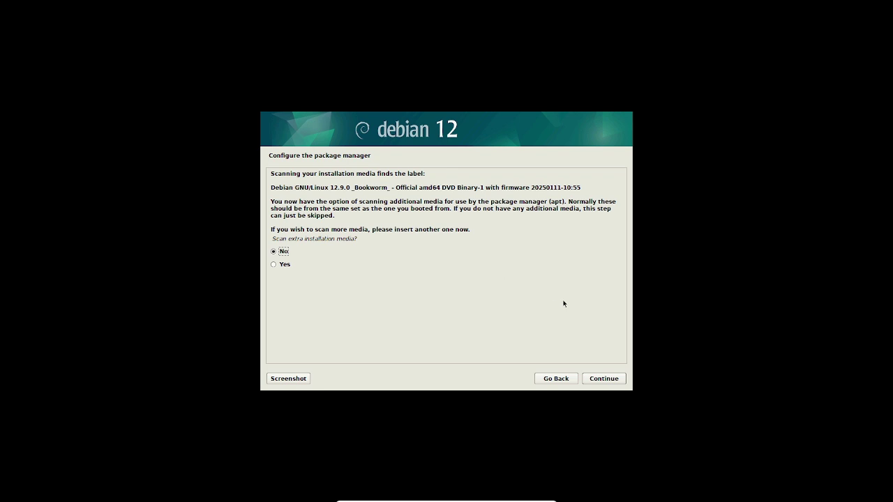
# - Configure the package manager without extra installation media, using the Canadian network mirror deb.debian.org and no HTTP proxy
pyautogui.click(615, 380)
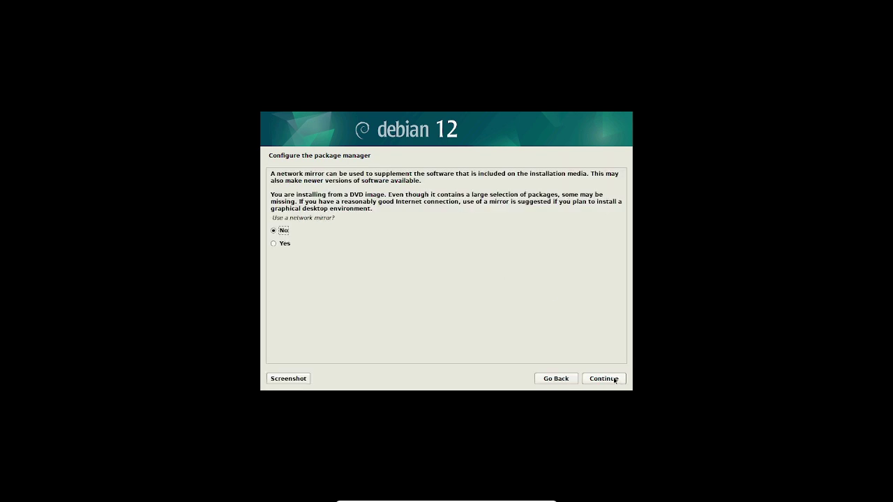
pyautogui.click(280, 247)
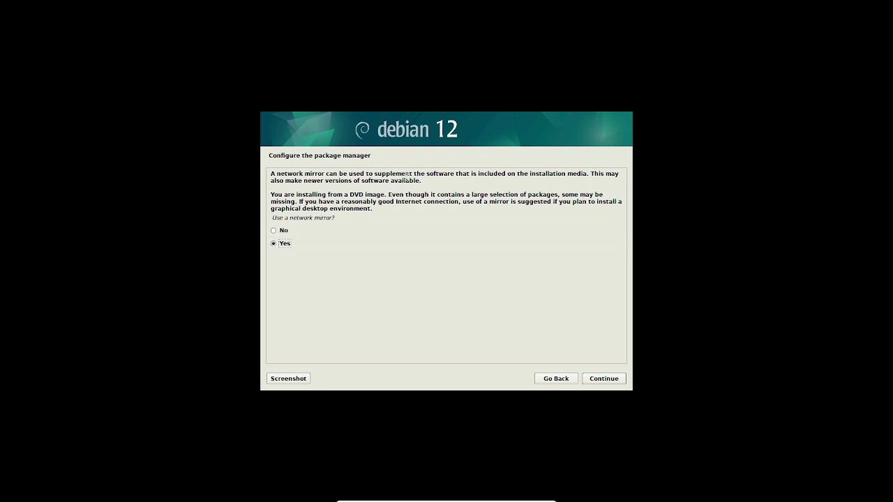
pyautogui.click(617, 379)
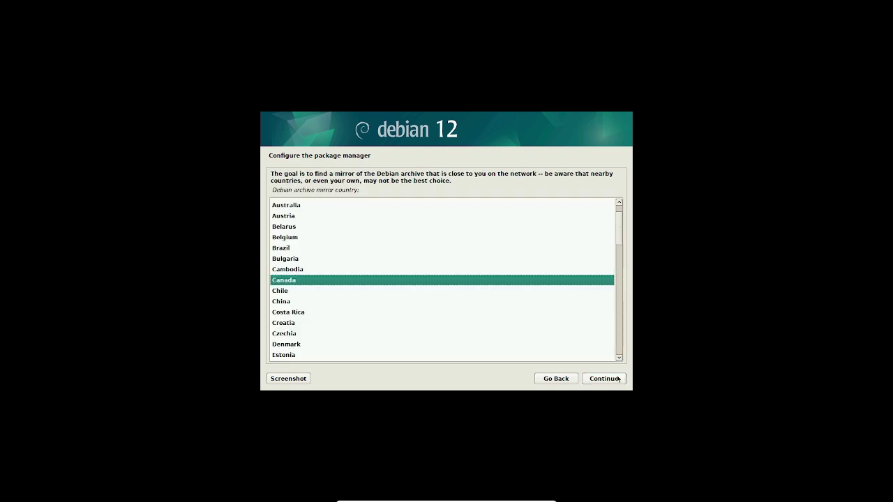
pyautogui.click(617, 379)
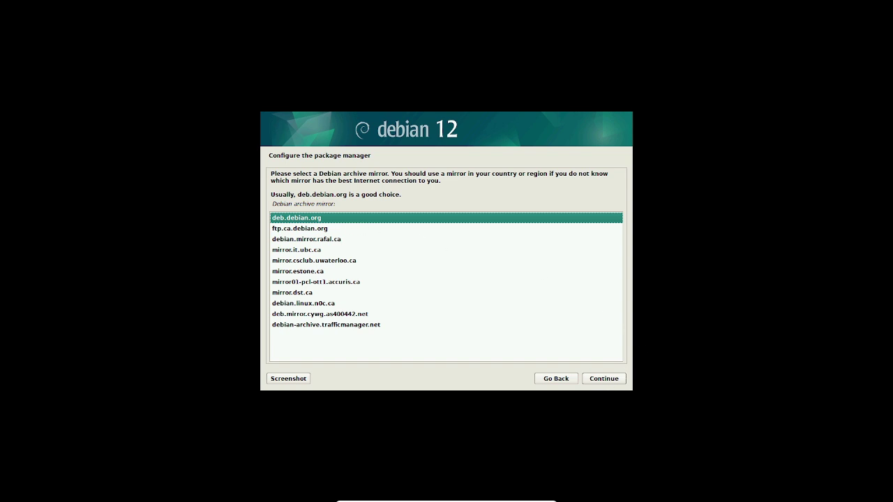
pyautogui.click(606, 383)
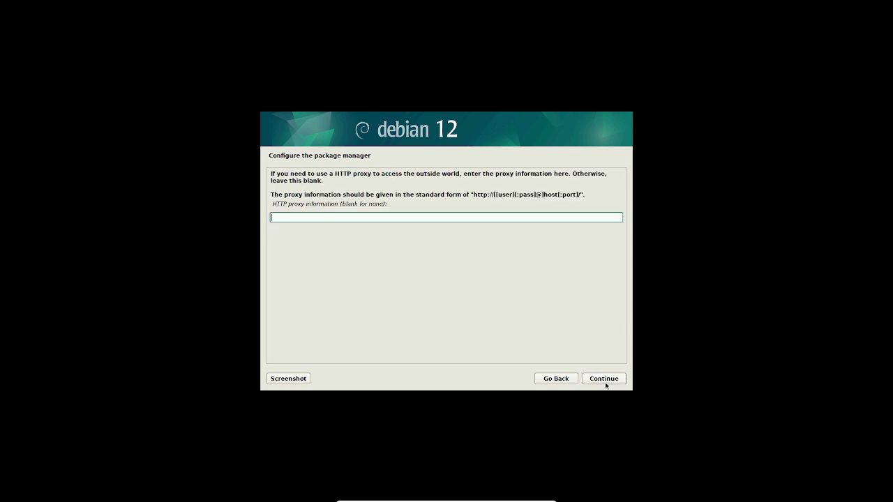
pyautogui.click(604, 382)
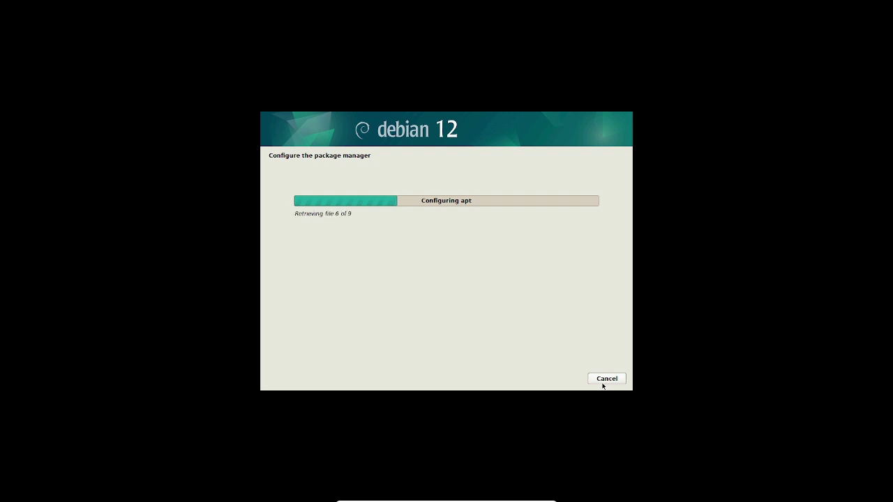